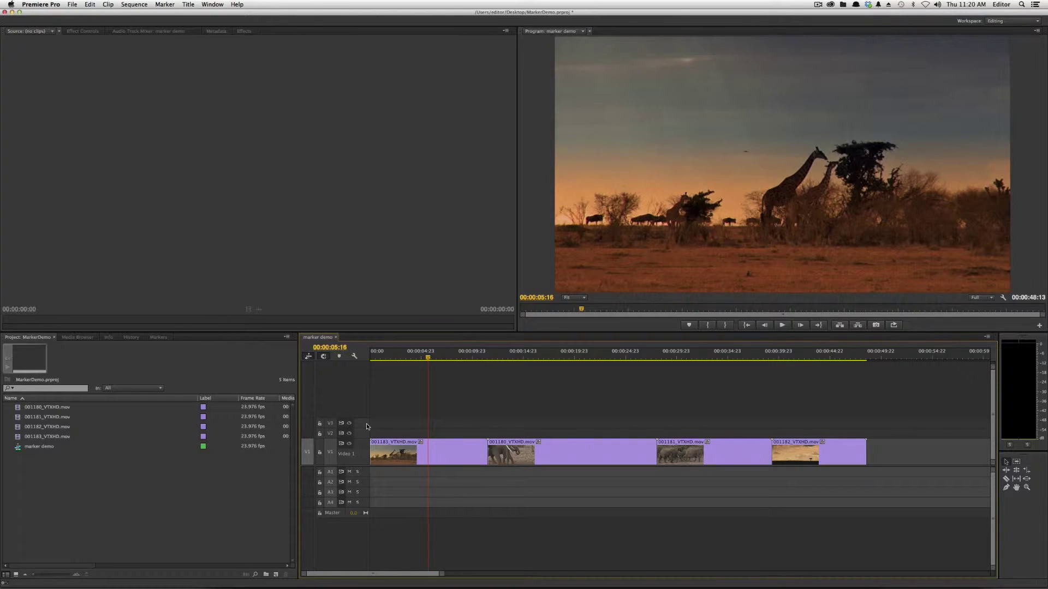
Drop a marker at 00:00:05:16, naming it 'Marker 1' with the comment 'good take'
key("m")
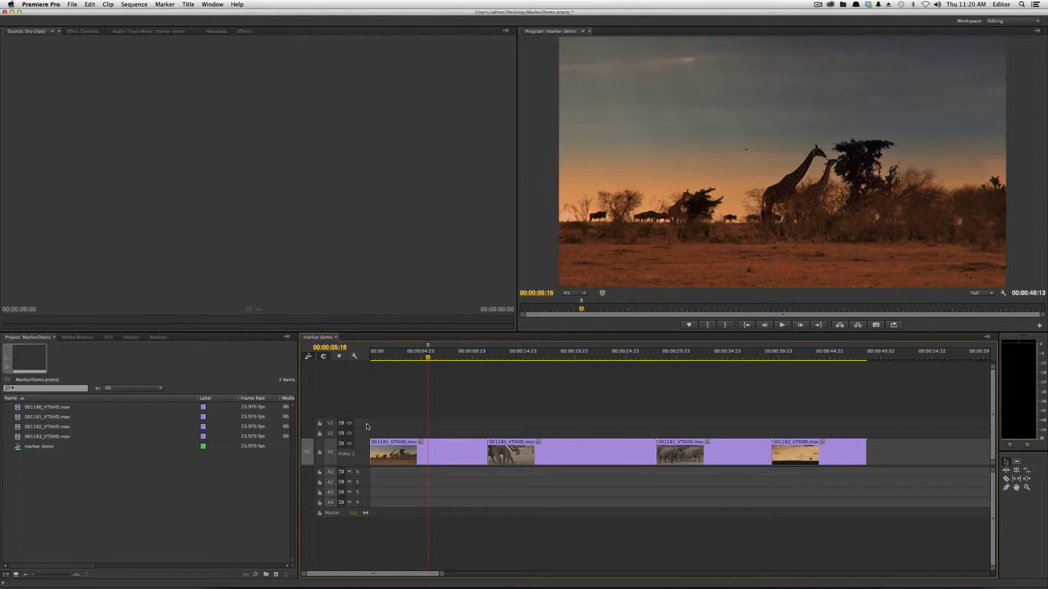
key("m")
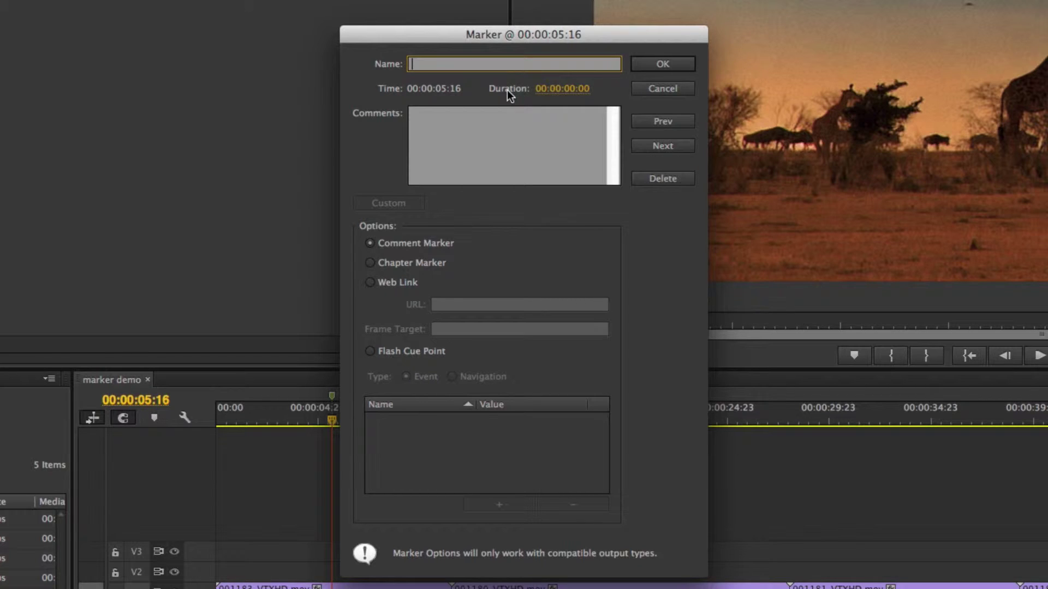
type("Marker 1")
key("Tab")
type("good take")
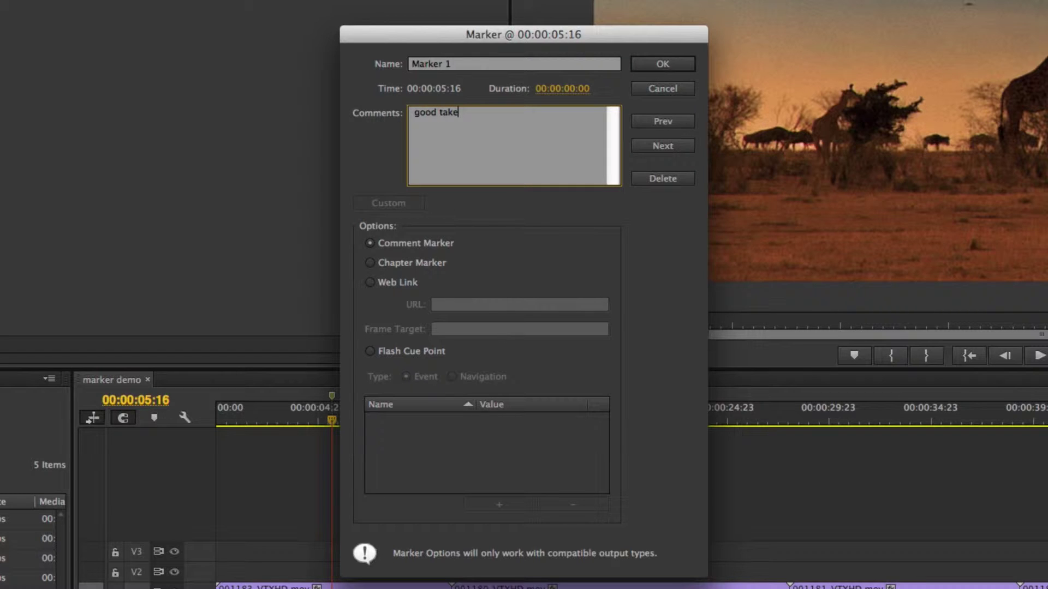
key("Return")
left_click(651, 64)
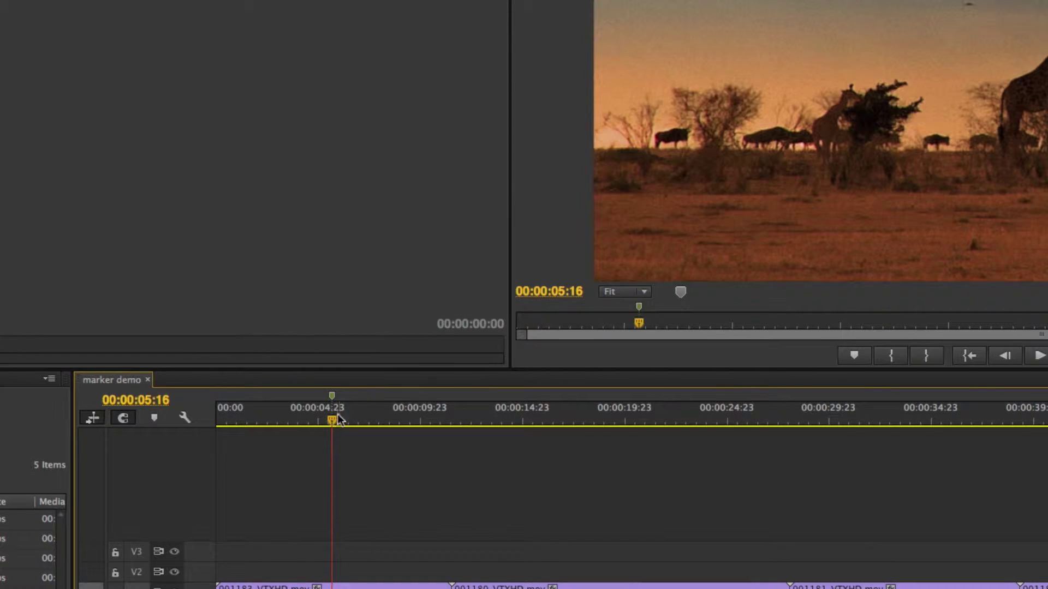
mouse_move(331, 425)
left_mouse_down()
mouse_move(350, 424)
mouse_move(332, 425)
left_mouse_up()
Give the good take marker a 00:00:01:16 duration, then extend its out point to 00:00:10:07
mouse_move(332, 394)
key("m")
key("m")
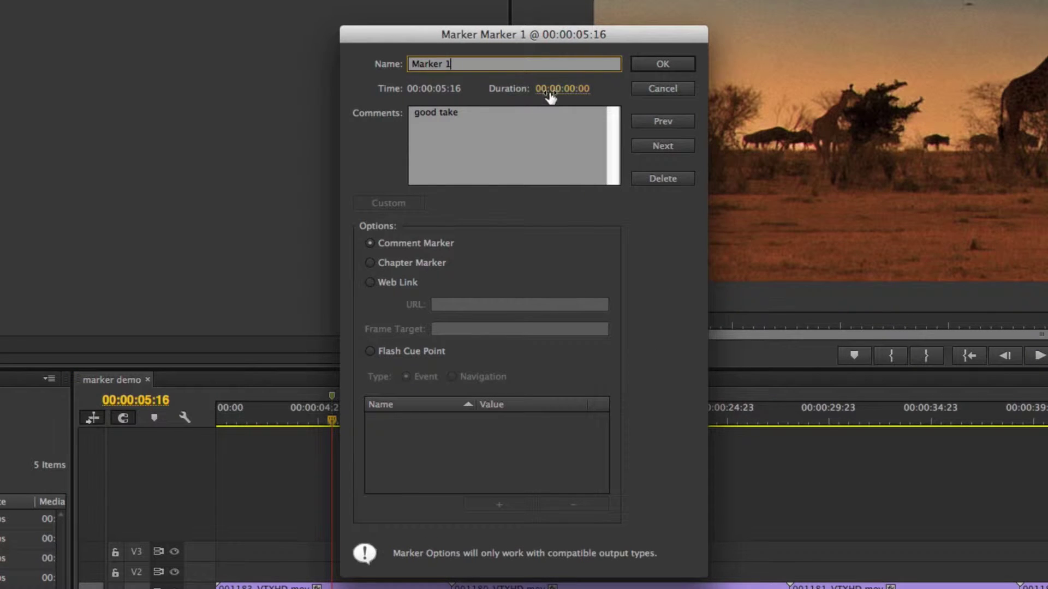
left_click_drag(550, 97, 584, 96)
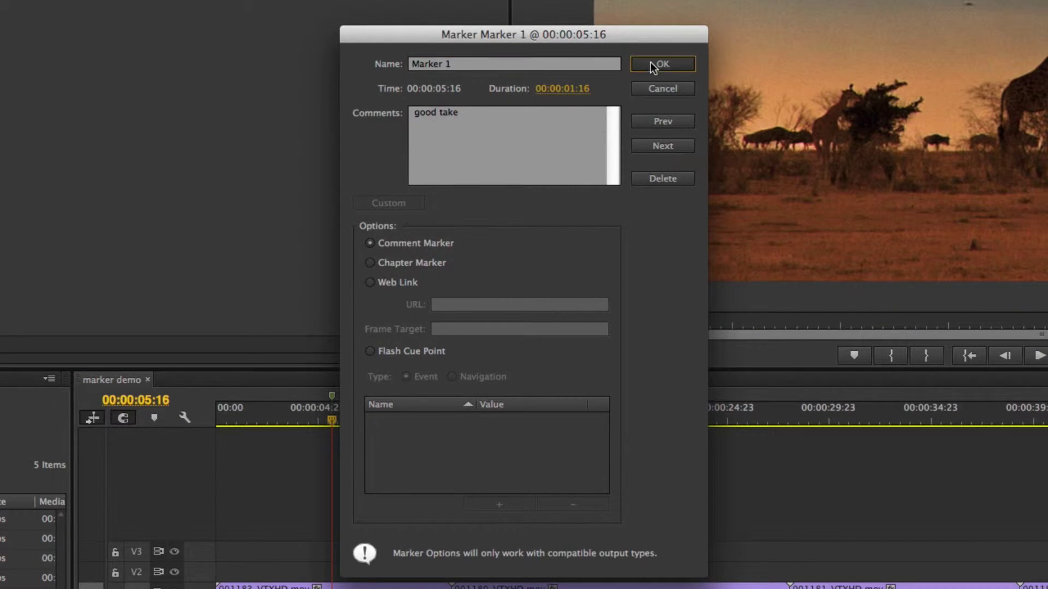
left_click(661, 64)
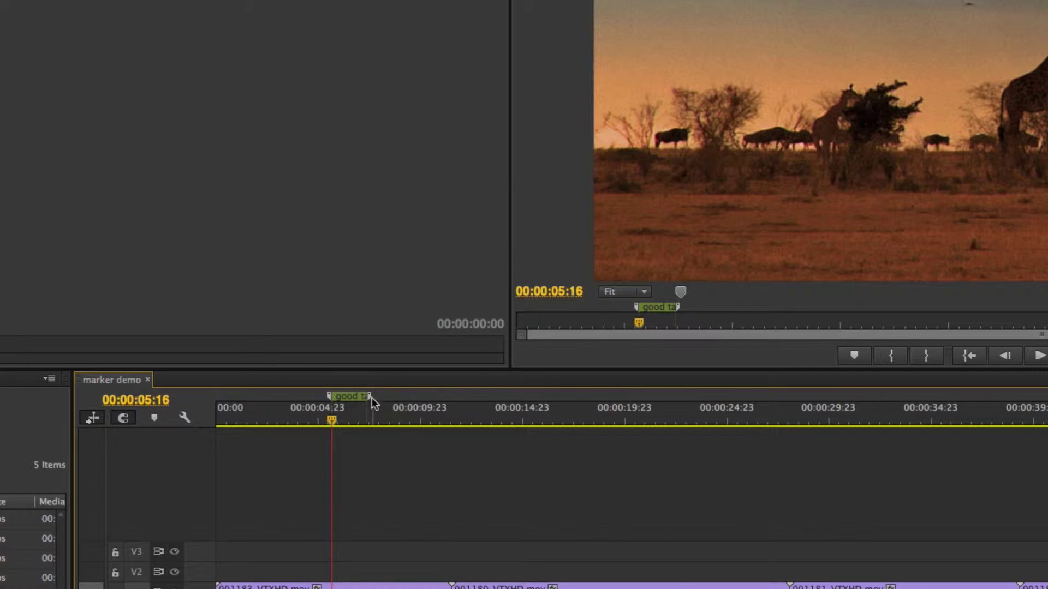
left_click_drag(371, 396, 407, 398)
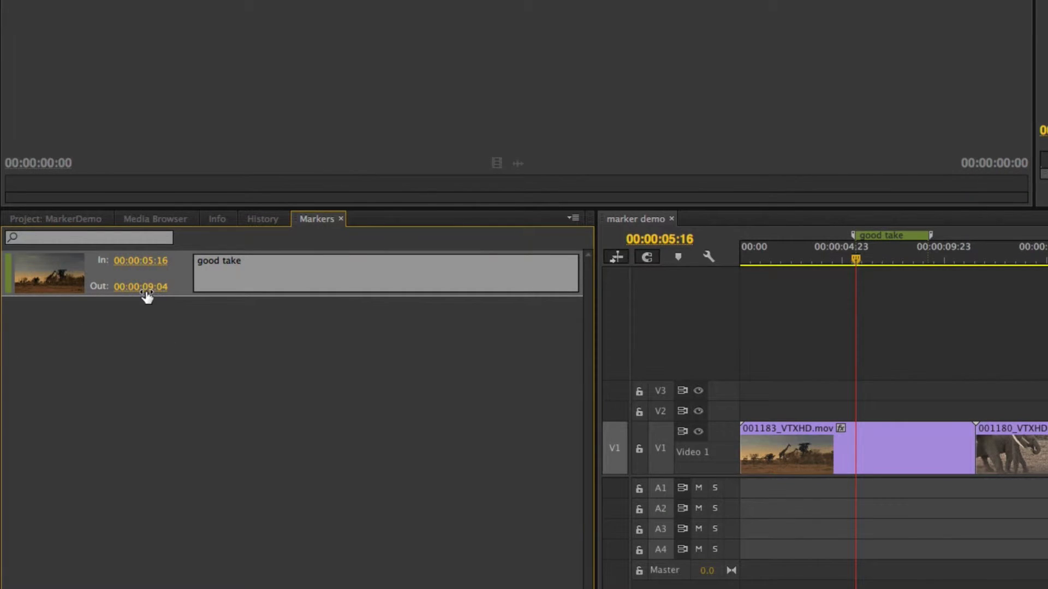
left_click_drag(147, 296, 183, 305)
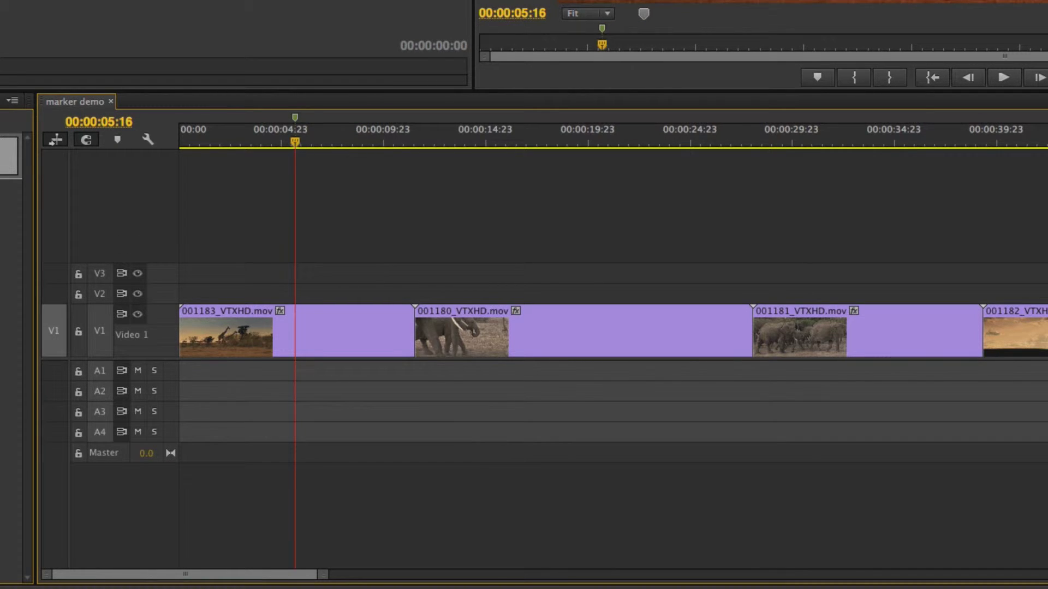
Option-drag the good take marker so it spans from 00:00:05:16 past 00:00:09:23
key("alt")
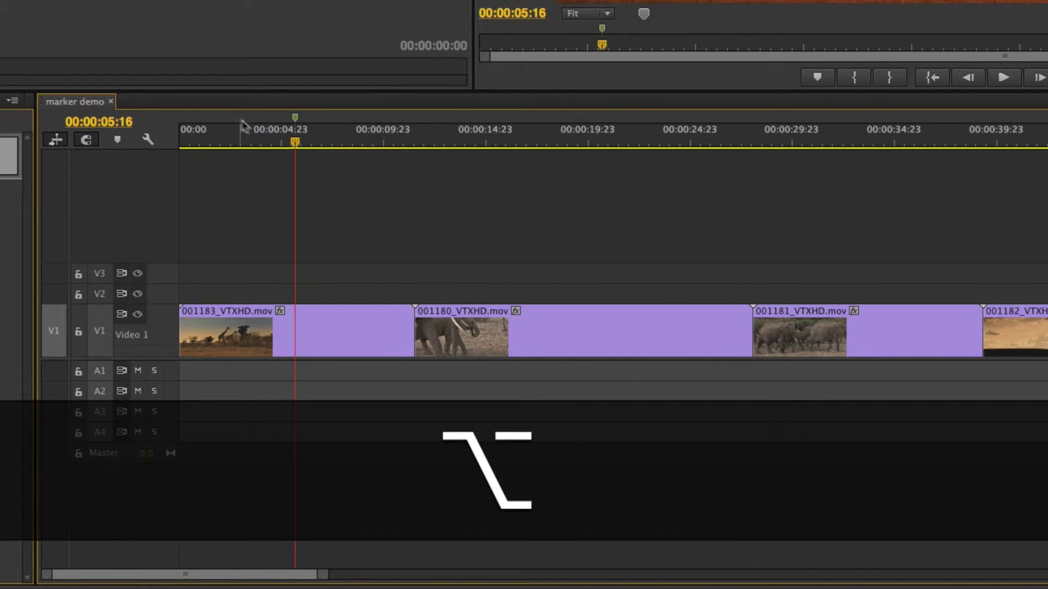
left_click(296, 116, "alt")
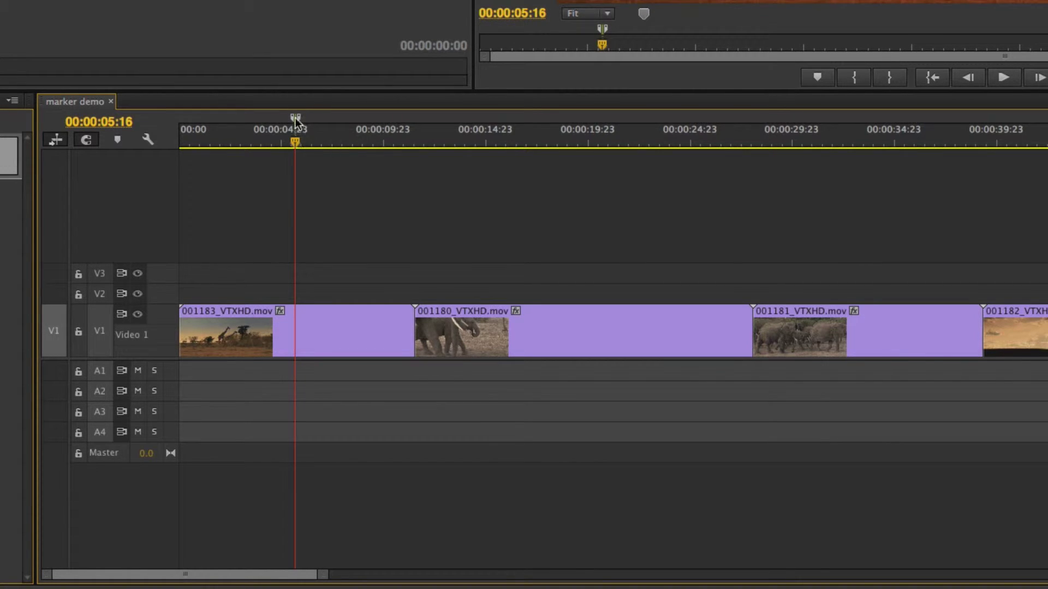
left_click_drag(299, 119, 418, 135)
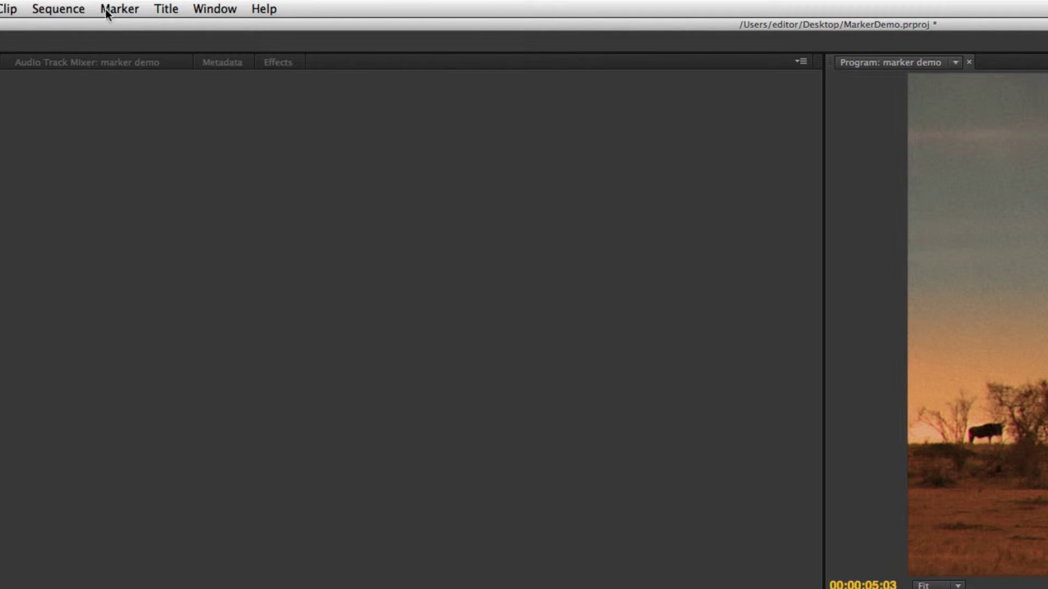
Check the Marker menu, then go to Premiere Pro > Keyboard Shortcuts
left_click(108, 10)
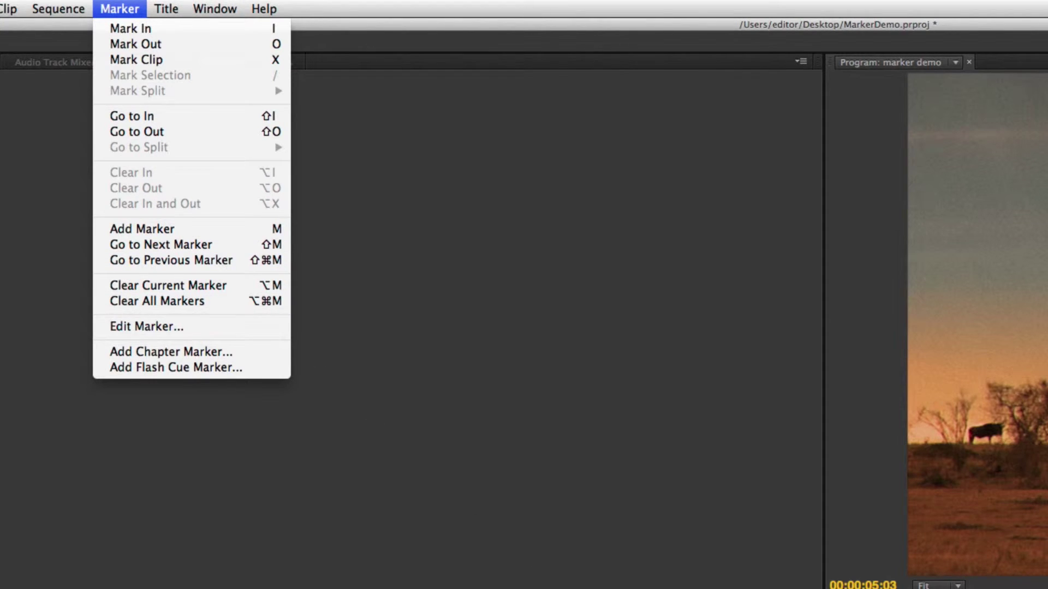
key("Escape")
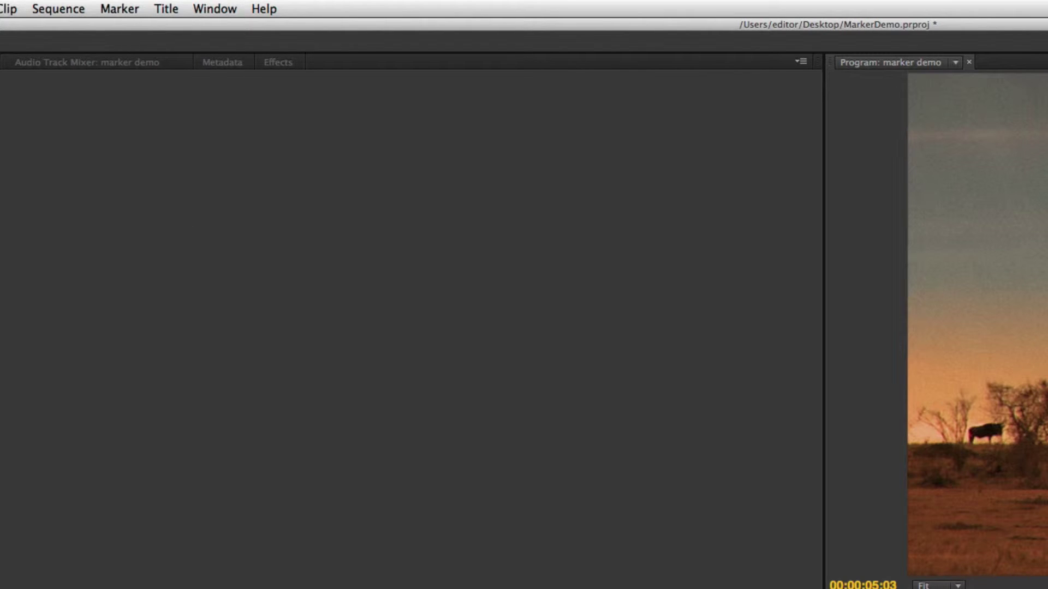
left_click(1, 8)
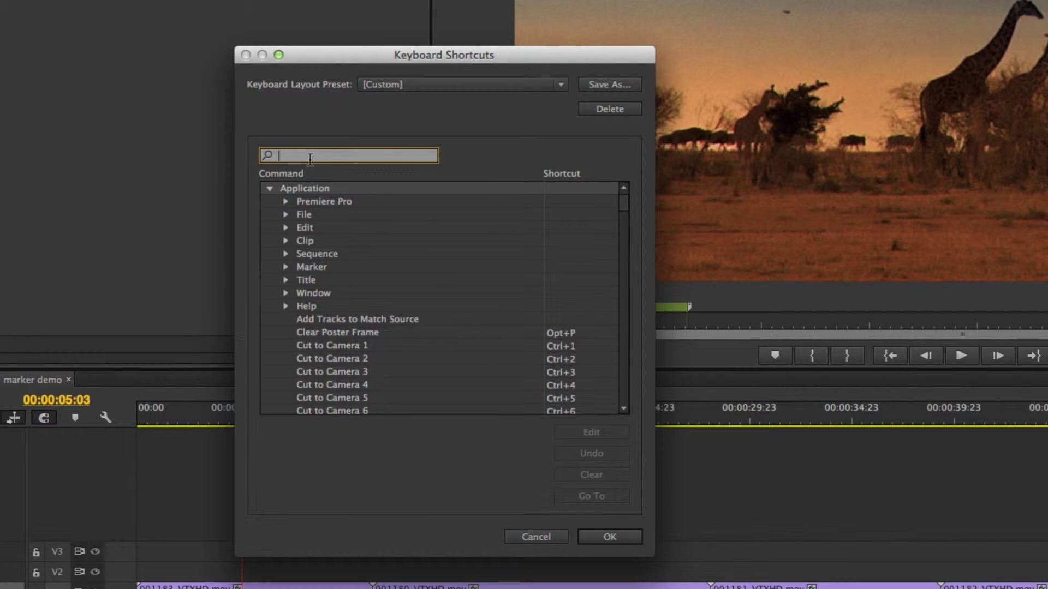
Search for the Add Clip Marker command, bind it to Ctrl+M, and save the shortcuts
type("clng")
key("BackSpace")
key("BackSpace")
type("ip")
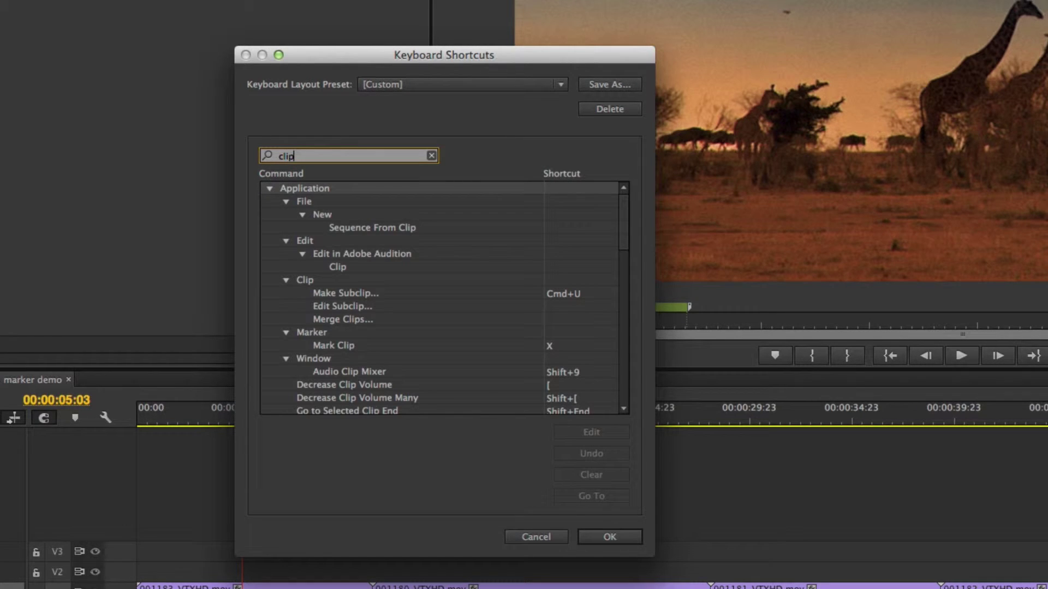
scroll(452, 338, "down", 3)
scroll(452, 338, "down", 15)
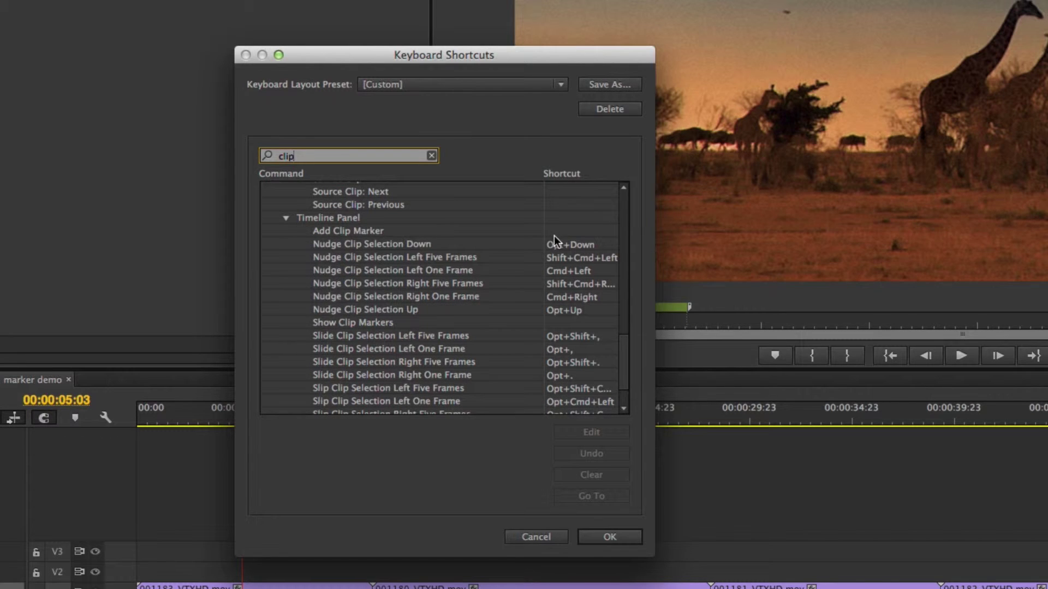
left_click(558, 232)
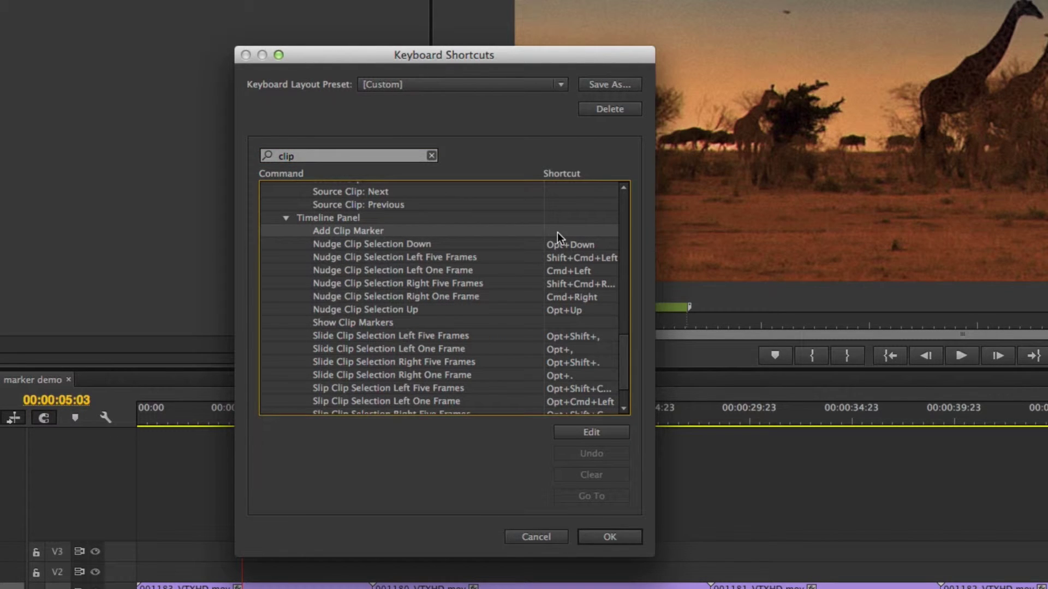
left_click(557, 231)
key("ctrl+m")
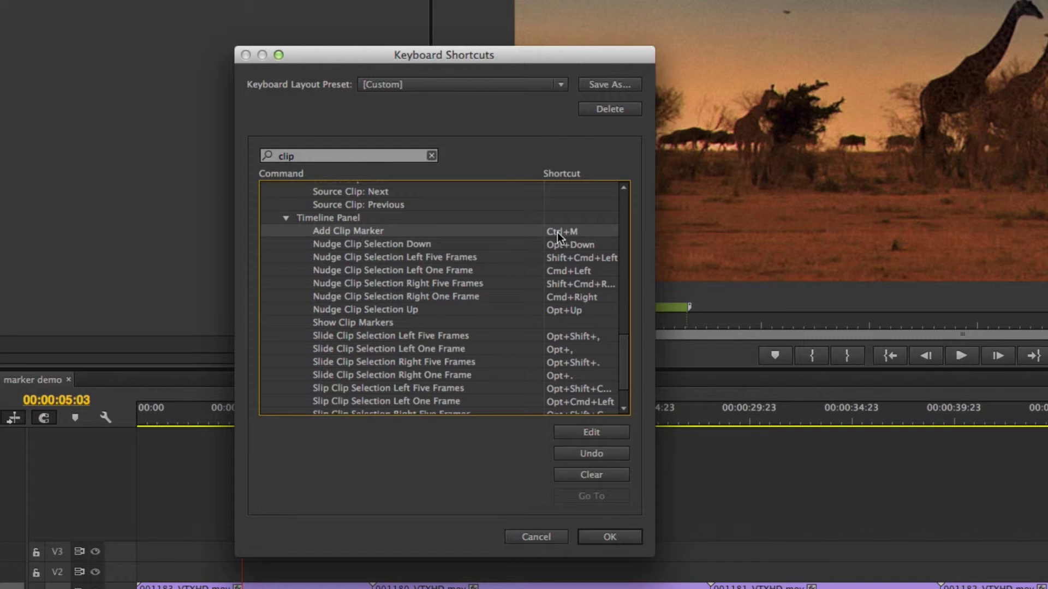
left_click(641, 538)
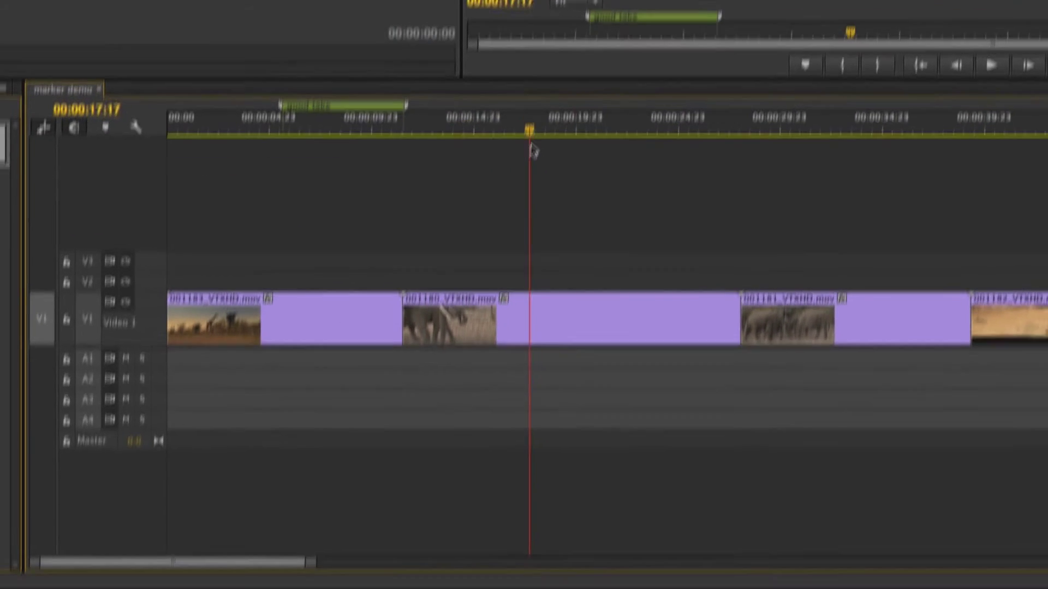
Mark 001180_VTXHD.mov with Ctrl+M and enable Show Clip Markers on the timeline
left_click(568, 319)
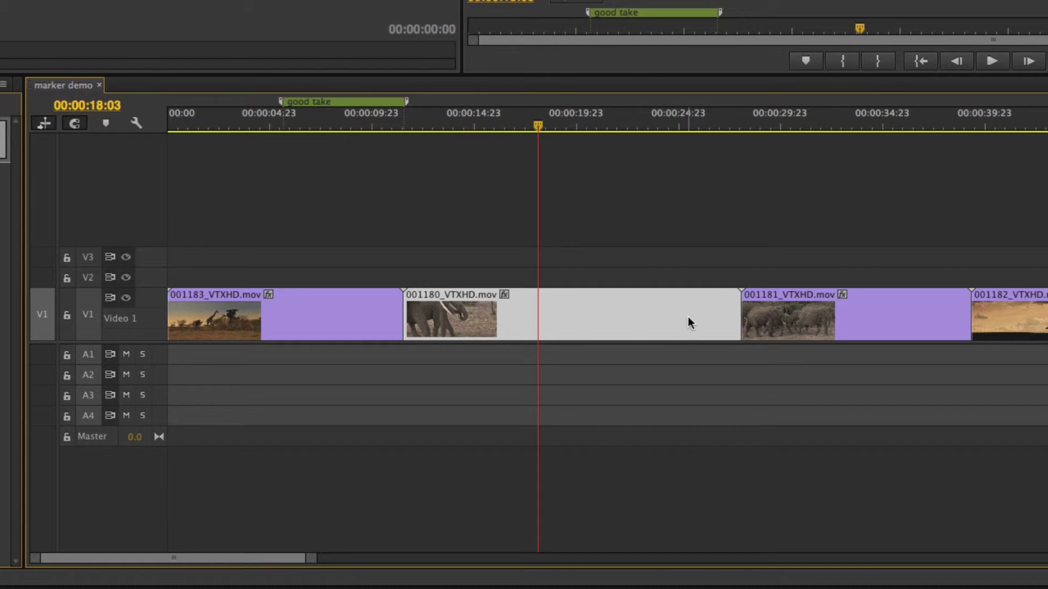
key("ctrl+m")
left_click(136, 126)
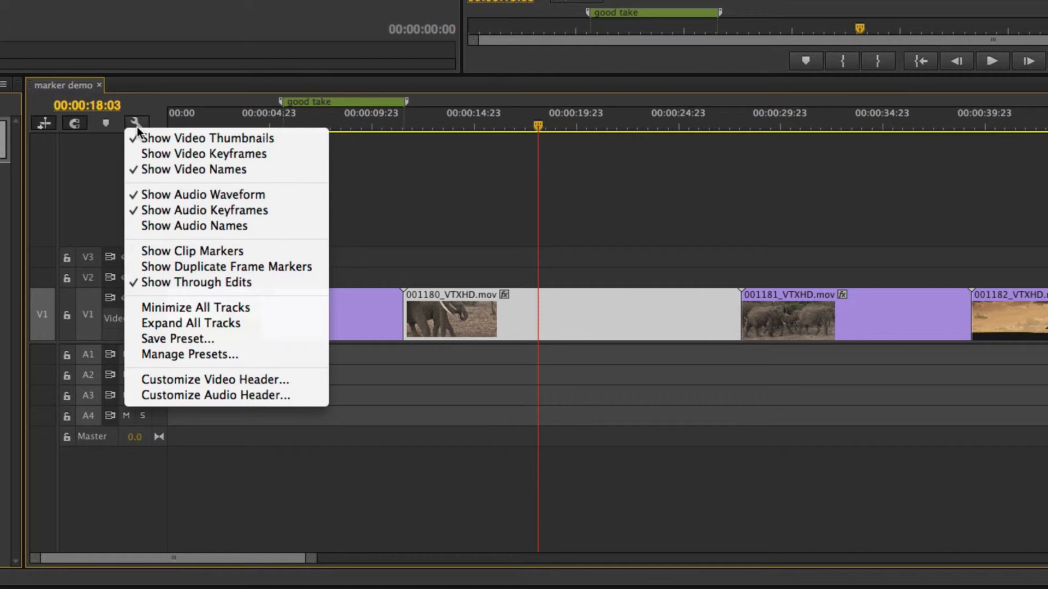
left_click(168, 250)
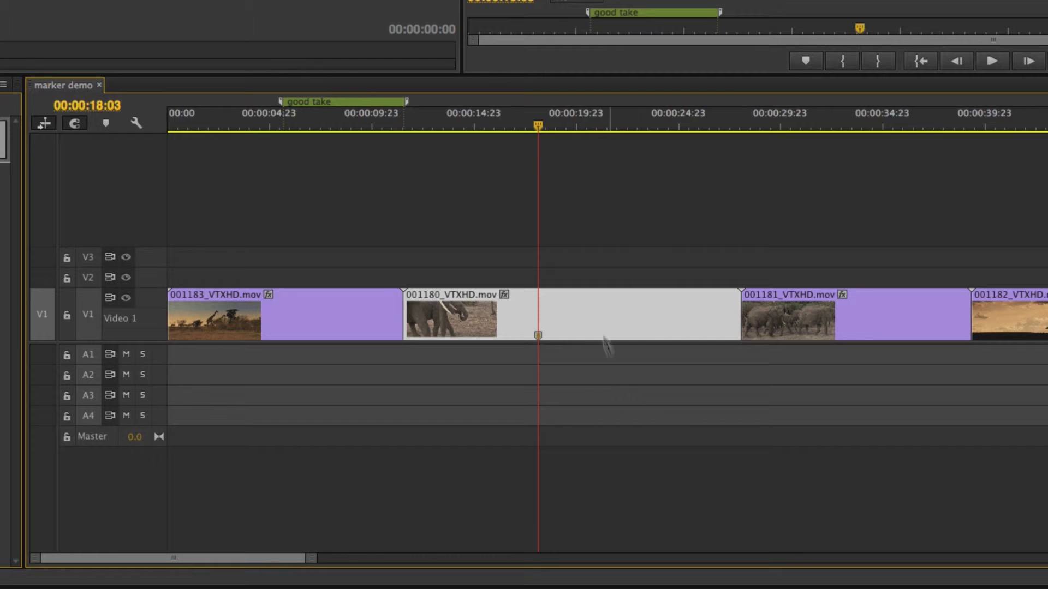
left_click_drag(537, 127, 442, 127)
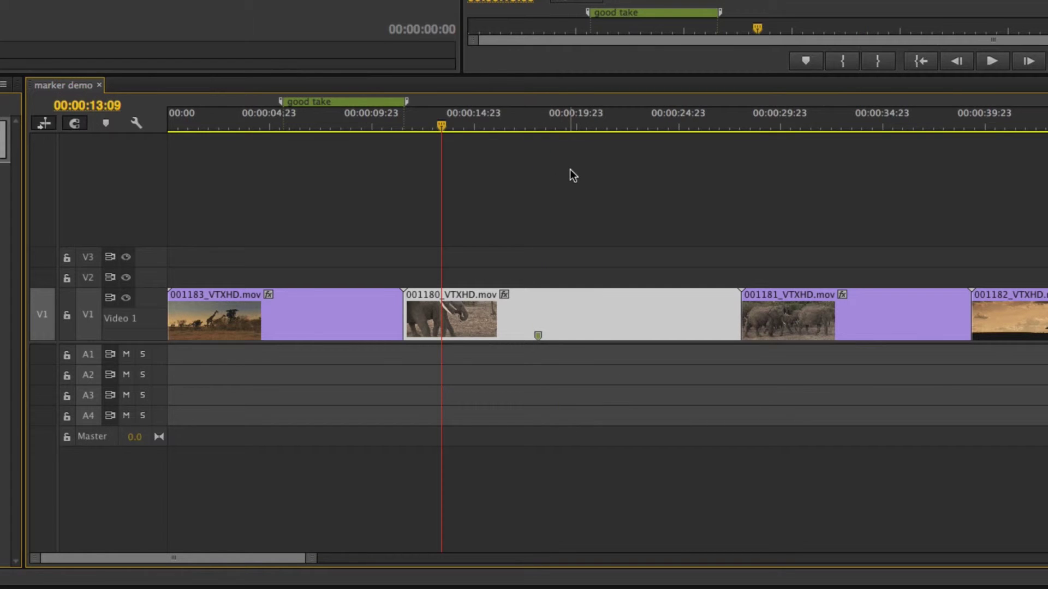
Jump the playhead to the elephant clip marker with Shift+M and Shift+Cmd+M
left_click(557, 144)
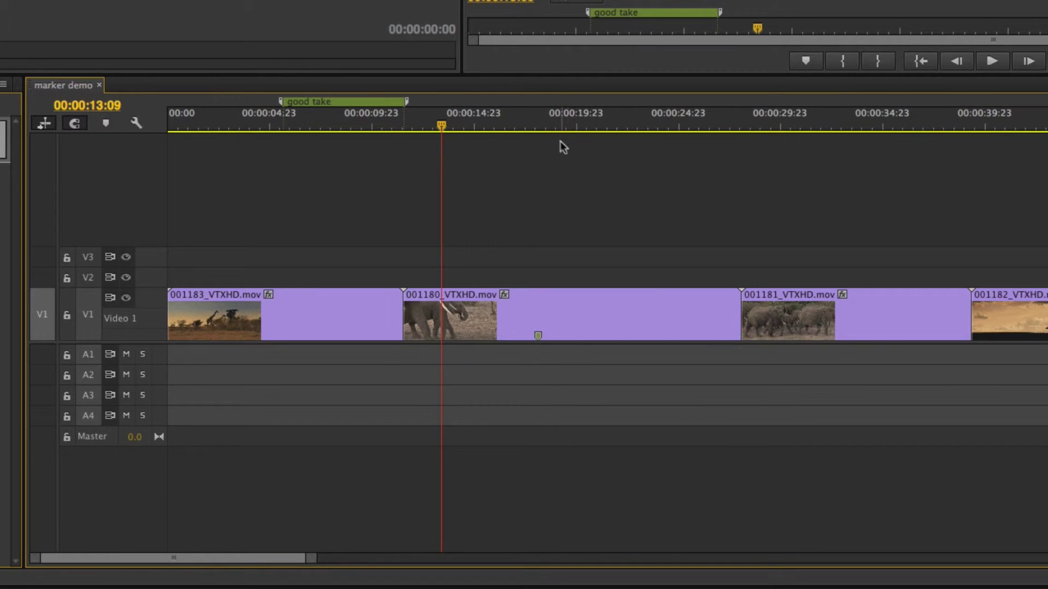
mouse_move(525, 127)
left_mouse_down()
mouse_move(522, 135)
mouse_move(541, 135)
mouse_move(462, 139)
left_mouse_up()
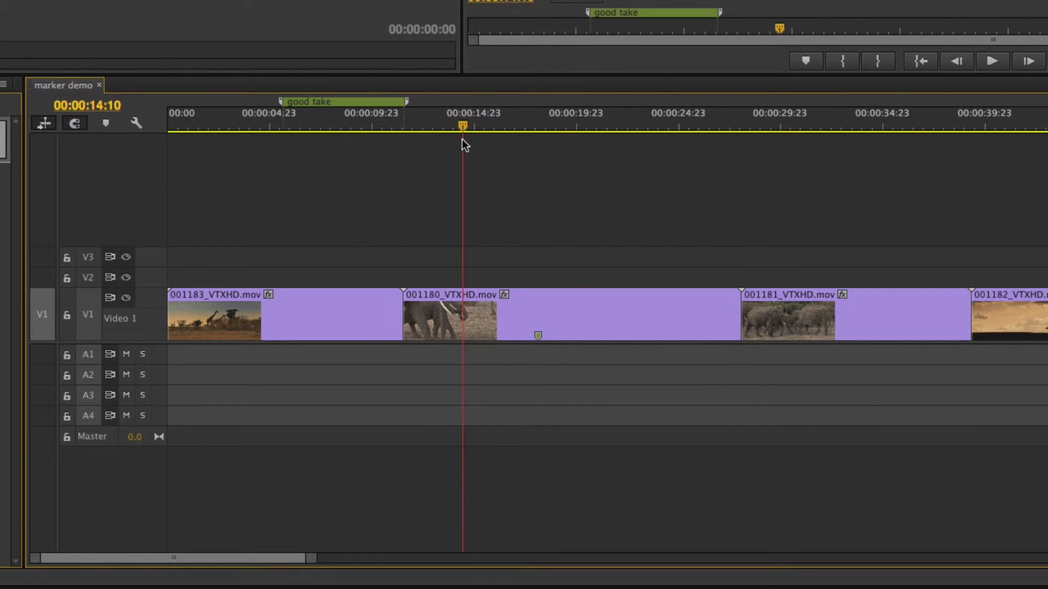
key("shift+m")
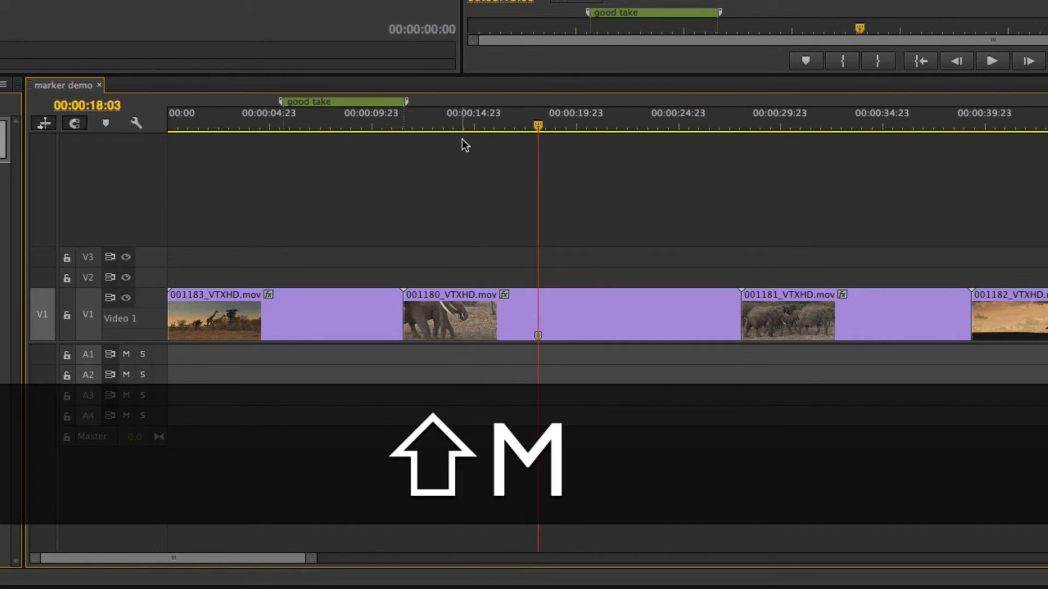
left_click(645, 117)
key("shift+super+m")
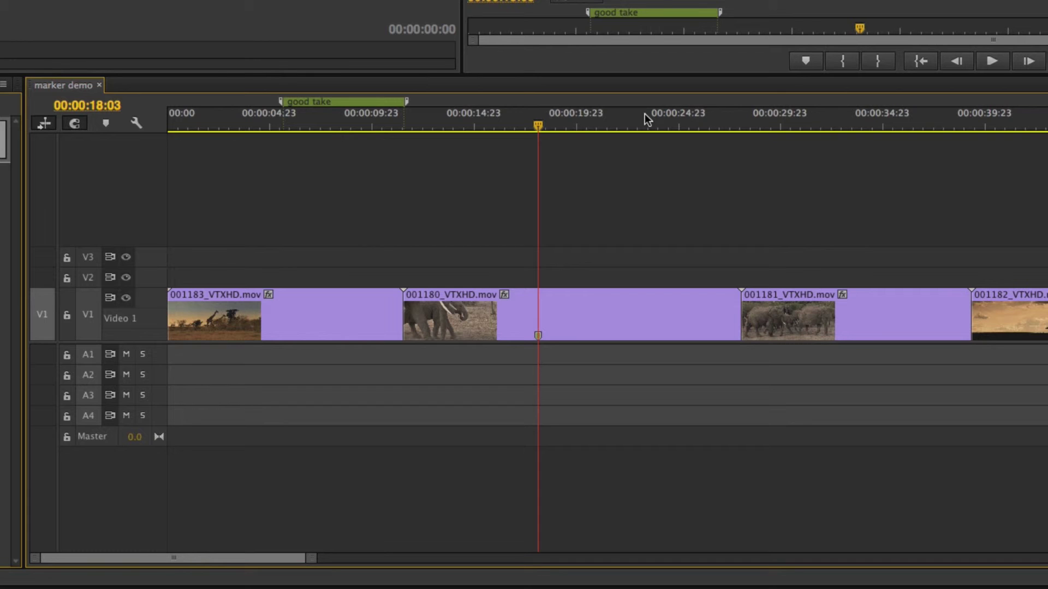
Select 001180_VTXHD.mov and Match Frame it into the source monitor at 00:00:06:14
left_click(537, 332, "alt")
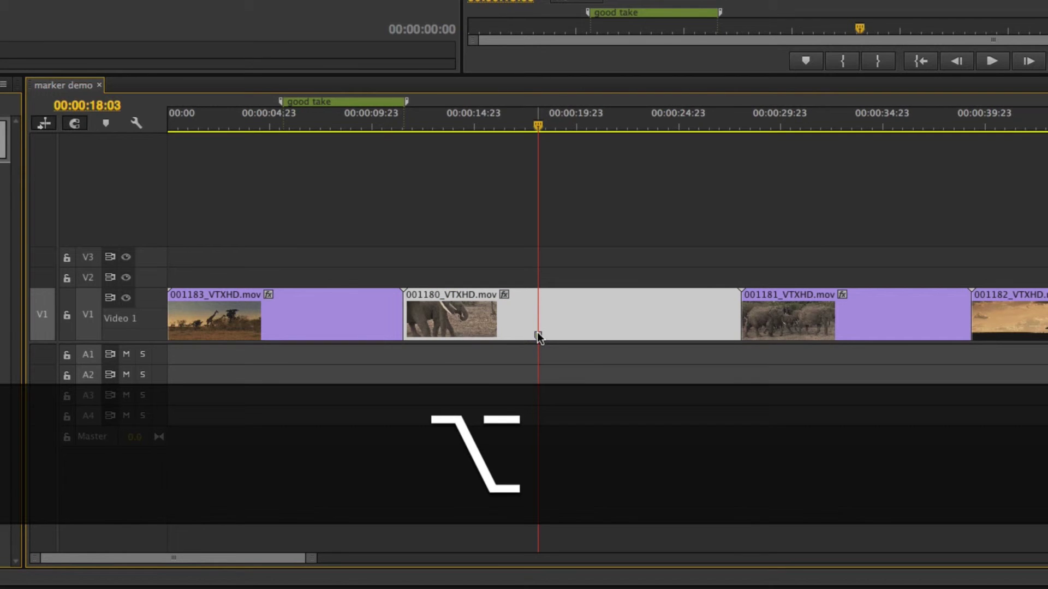
left_click(620, 240)
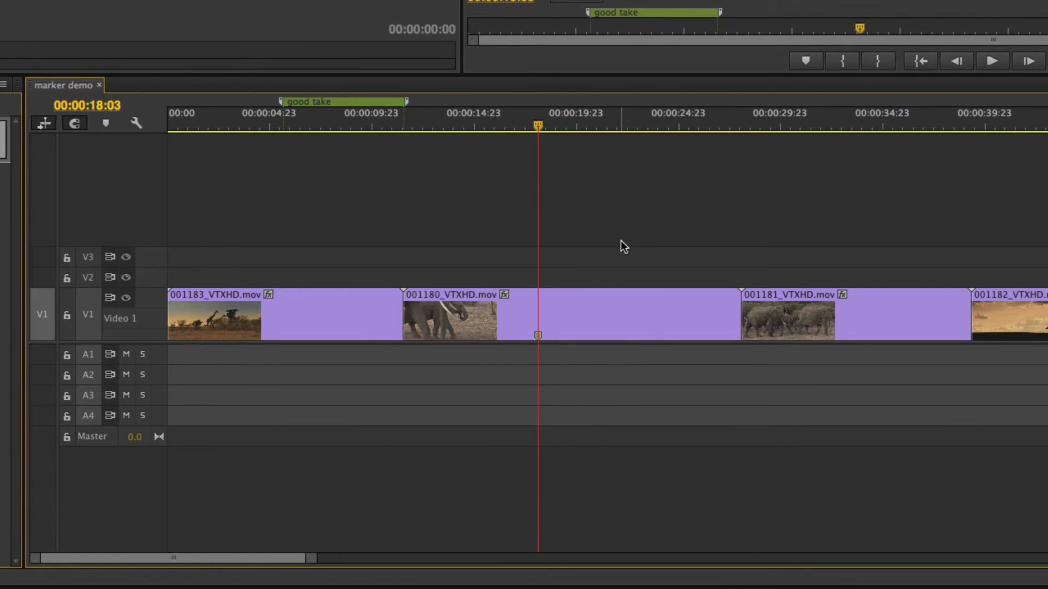
left_click_drag(621, 241, 576, 313)
key("f")
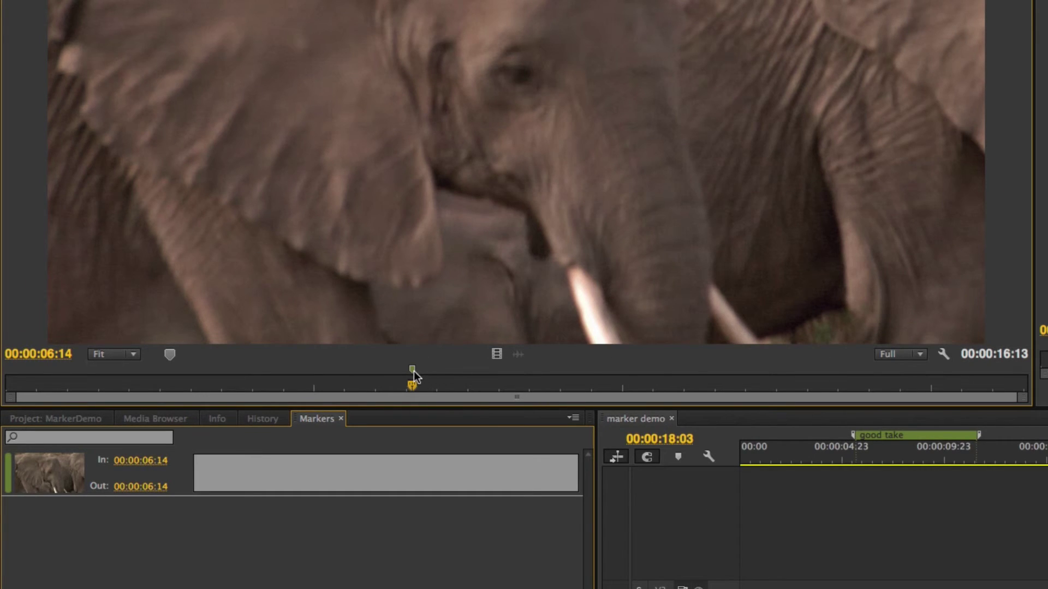
Stretch the clip marker from 00:00:06:14 to 00:00:10:07 and label it 'elephant'
left_click_drag(412, 369, 644, 386)
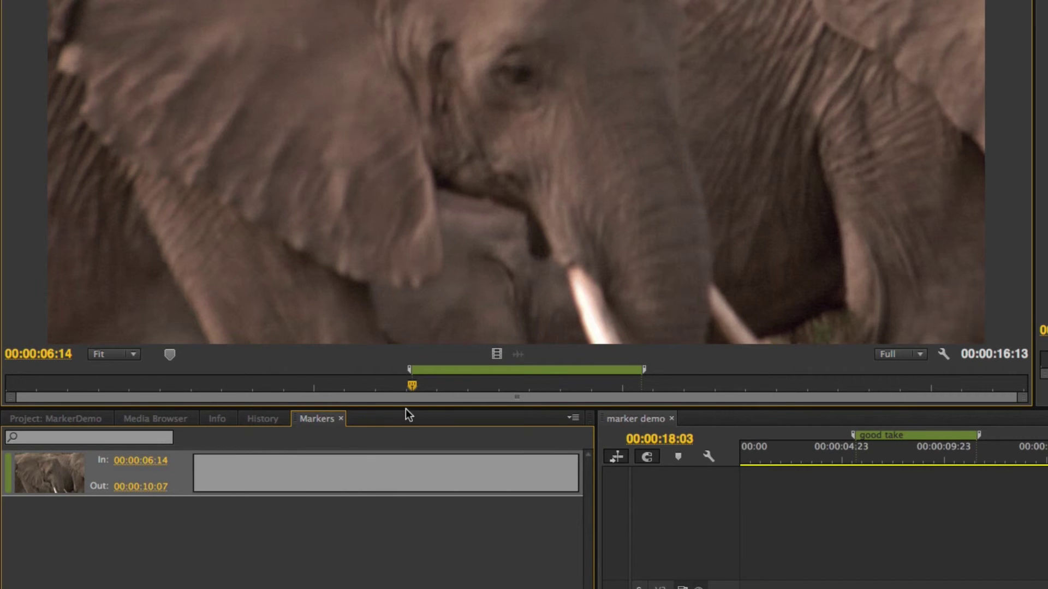
left_click(319, 466)
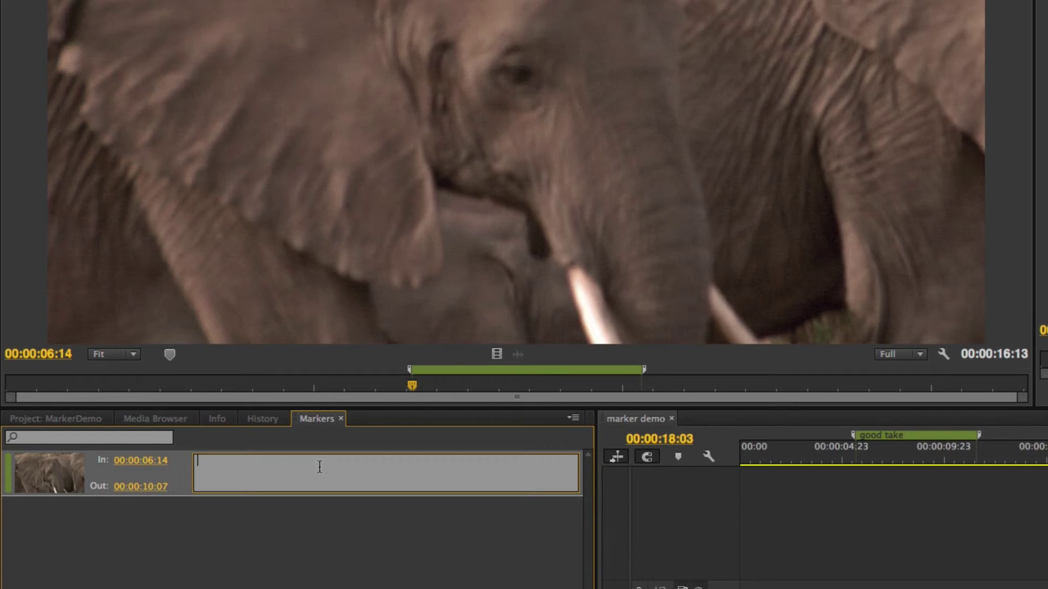
type("elp")
key("BackSpace")
type("ephant")
left_click(968, 532)
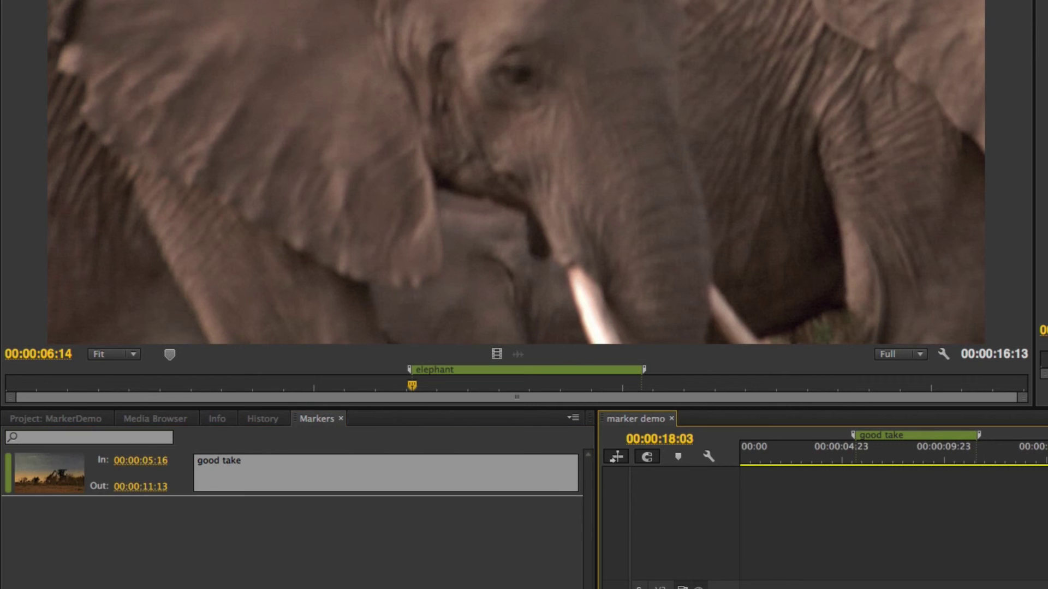